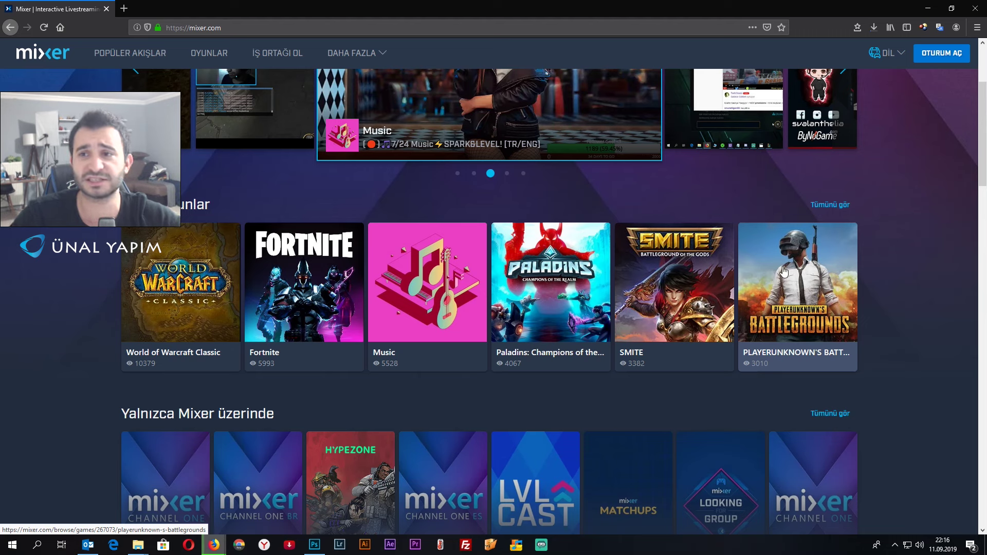
Step: Open the Windows Game bar over the browser and bring up the Theme options in its settings
key(super+g)
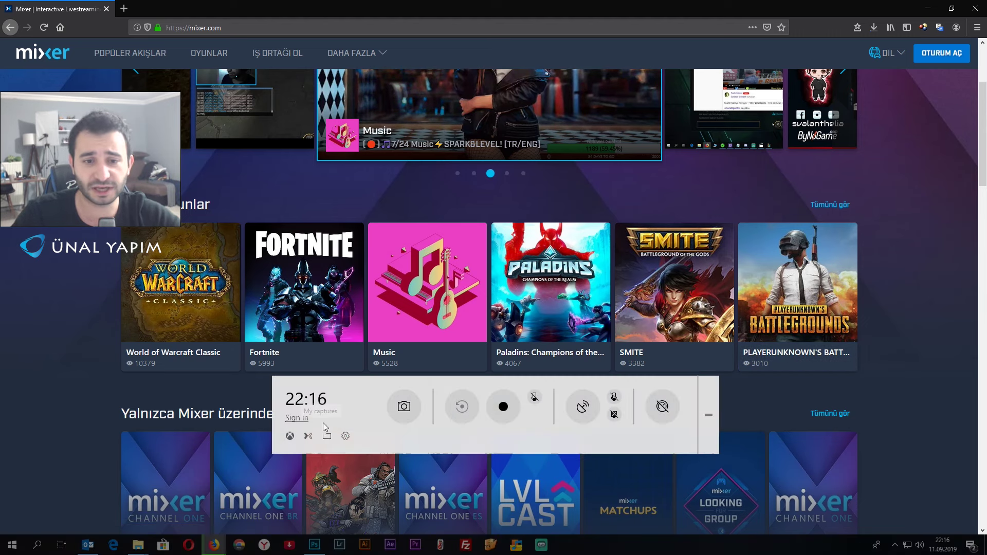
click(344, 435)
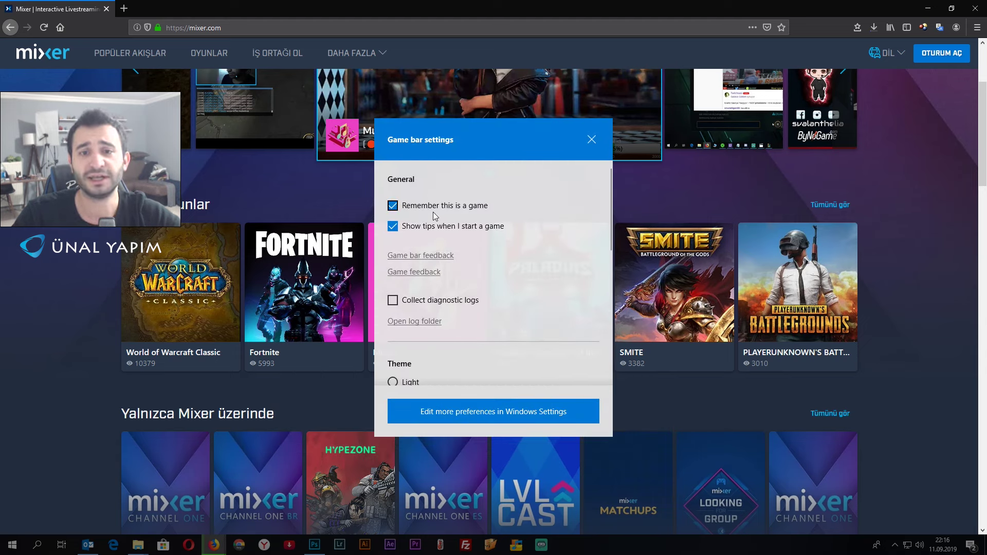
scroll(494, 221, down, 3)
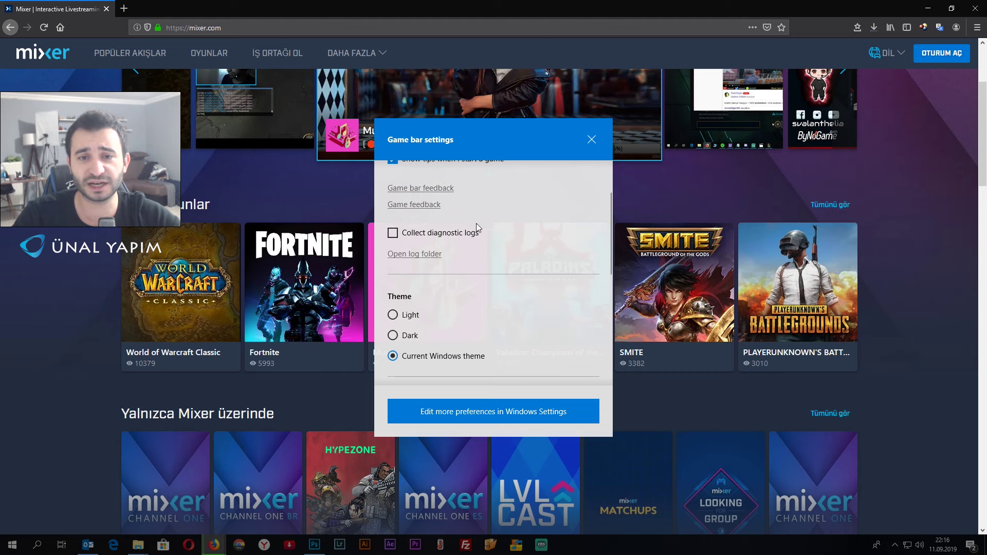
Step: Try the Light and Dark themes for the Game bar, then return it to Current Windows theme
click(398, 283)
click(396, 299)
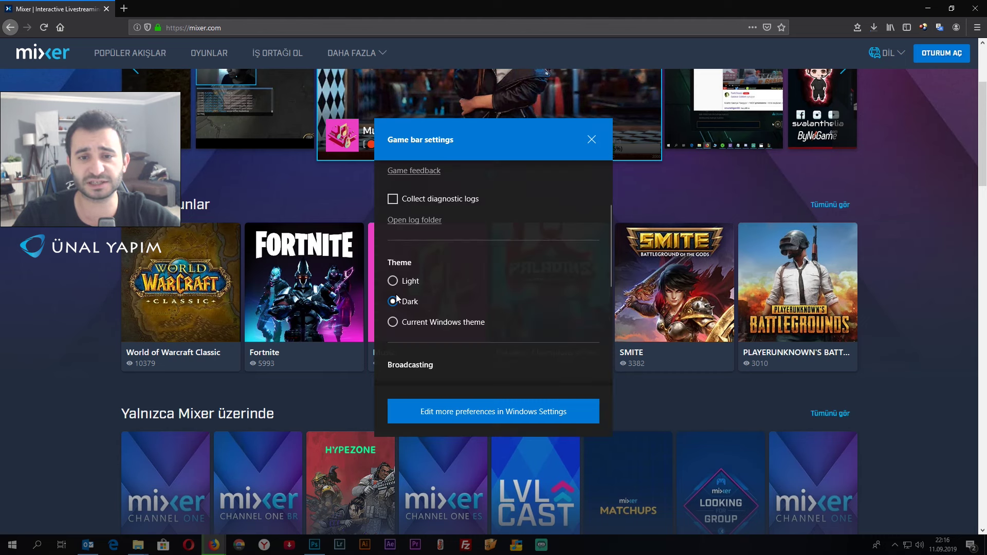
click(393, 283)
click(394, 304)
click(398, 323)
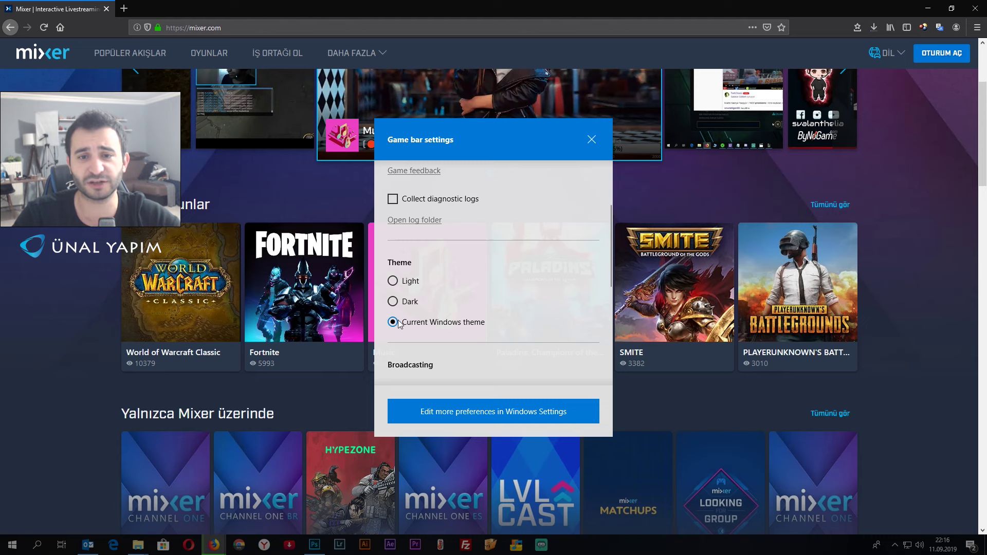
click(395, 283)
click(393, 322)
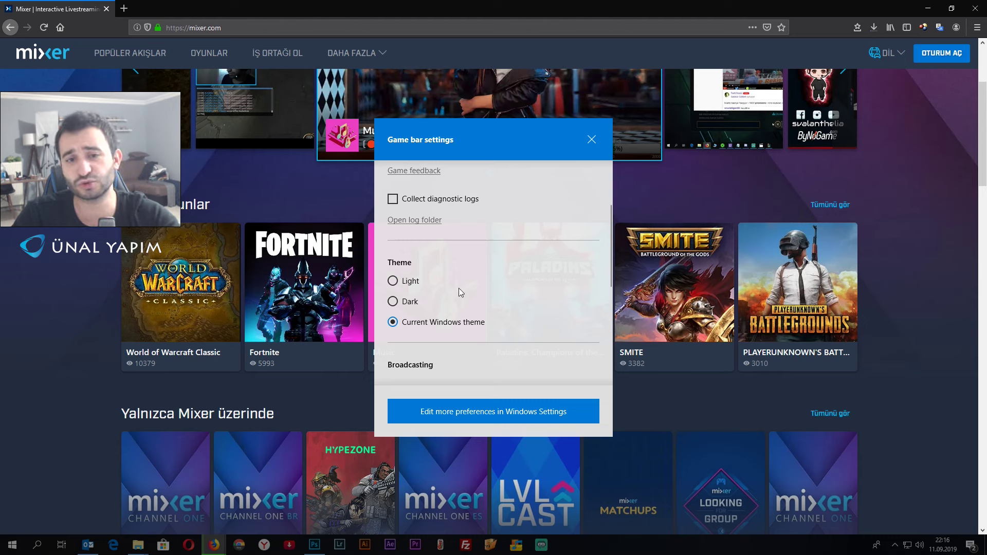
Step: Open the broadcast language settings from the Game bar settings, then shrink and reposition the Windows Settings window over the browser
scroll(459, 288, down, 3)
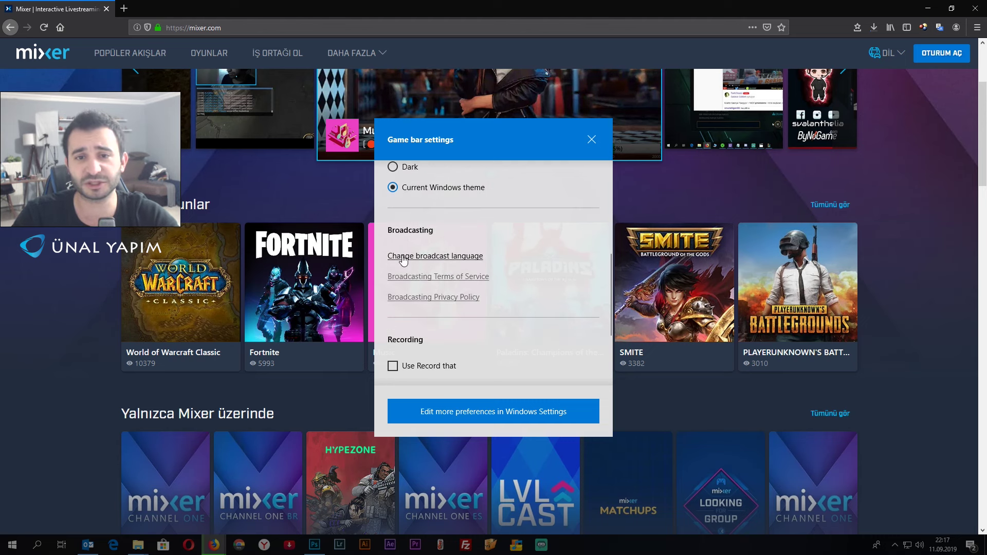
click(438, 260)
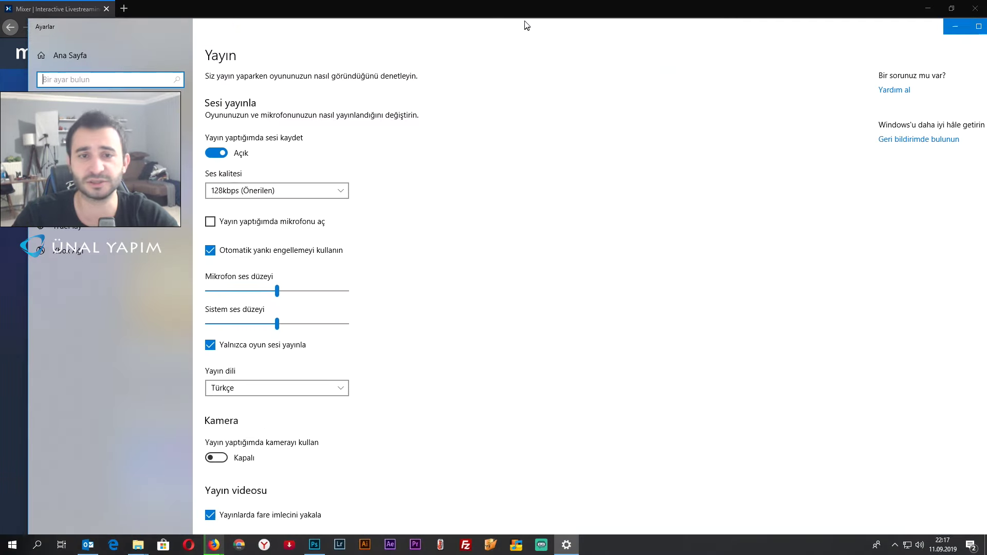
double_click(525, 21)
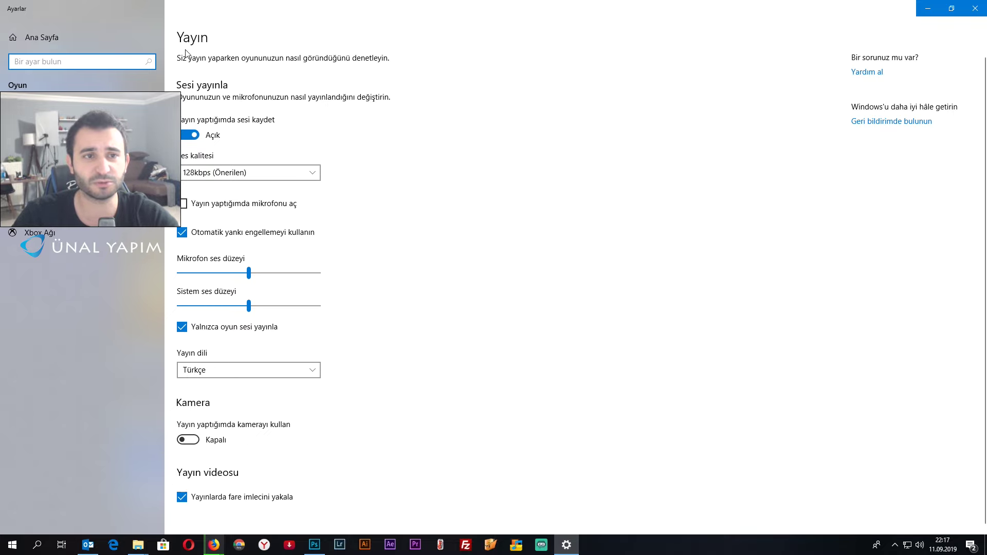
double_click(225, 17)
drag(28, 18, 299, 115)
drag(427, 125, 393, 72)
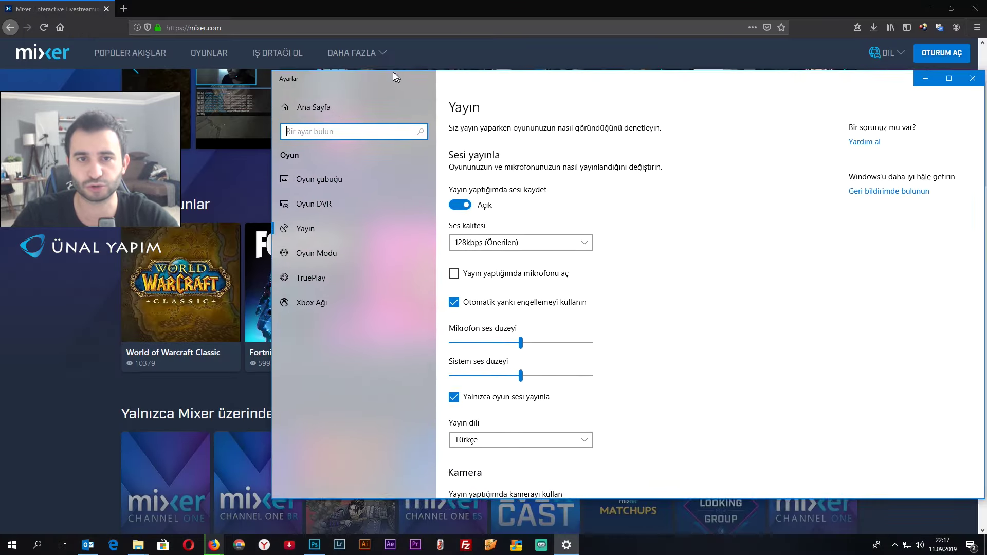
Step: Review the Oyun çubuğu keyboard shortcuts and the Oyun DVR recording, audio and video settings
click(302, 179)
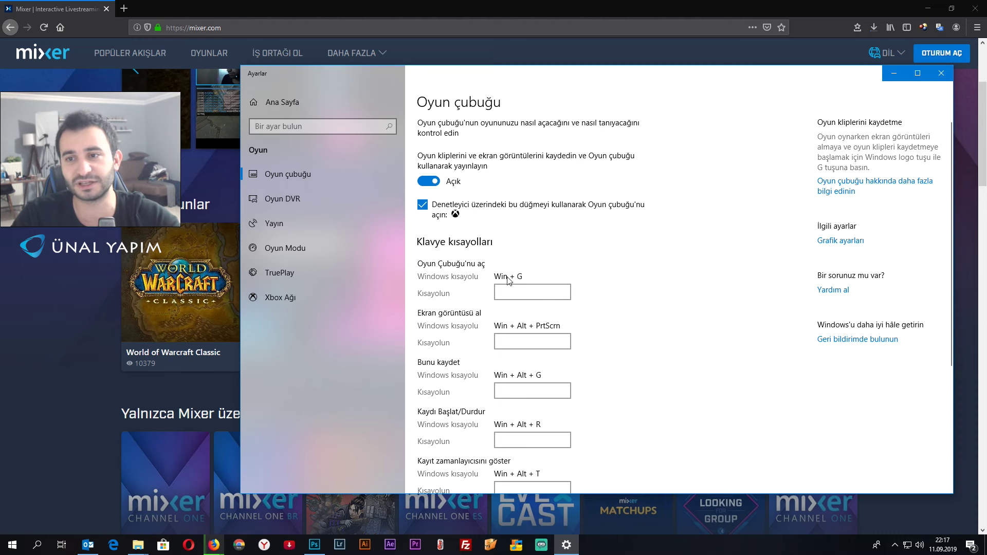
click(290, 201)
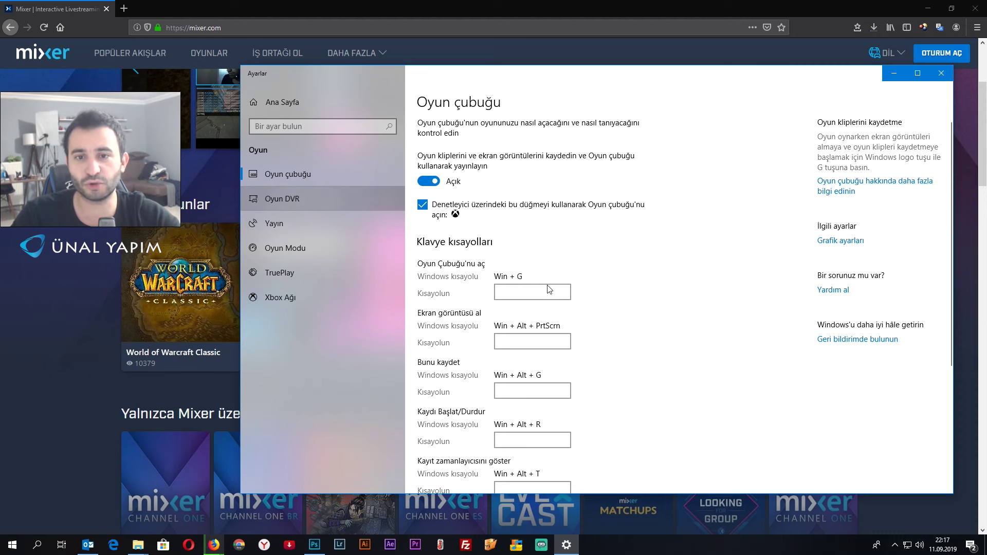
scroll(627, 194, down, 5)
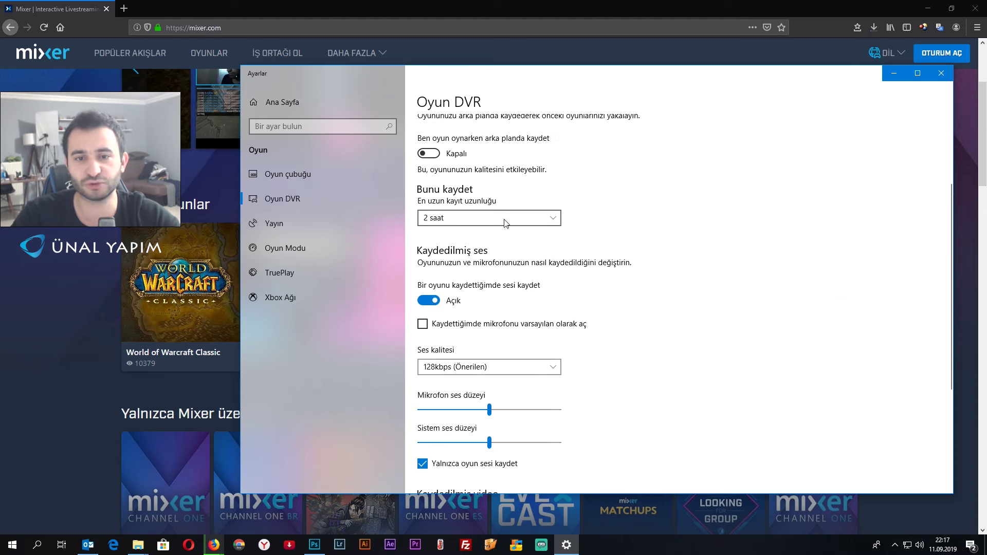
scroll(497, 252, down, 3)
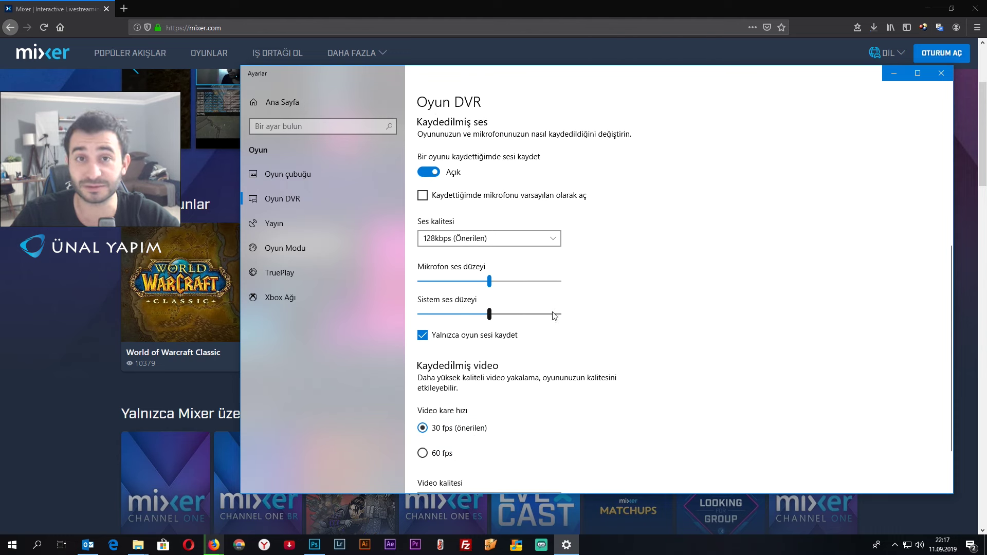
Step: Review the Yayın audio, language and camera settings, switching camera use during broadcasts on and back off
click(297, 222)
scroll(491, 217, down, 3)
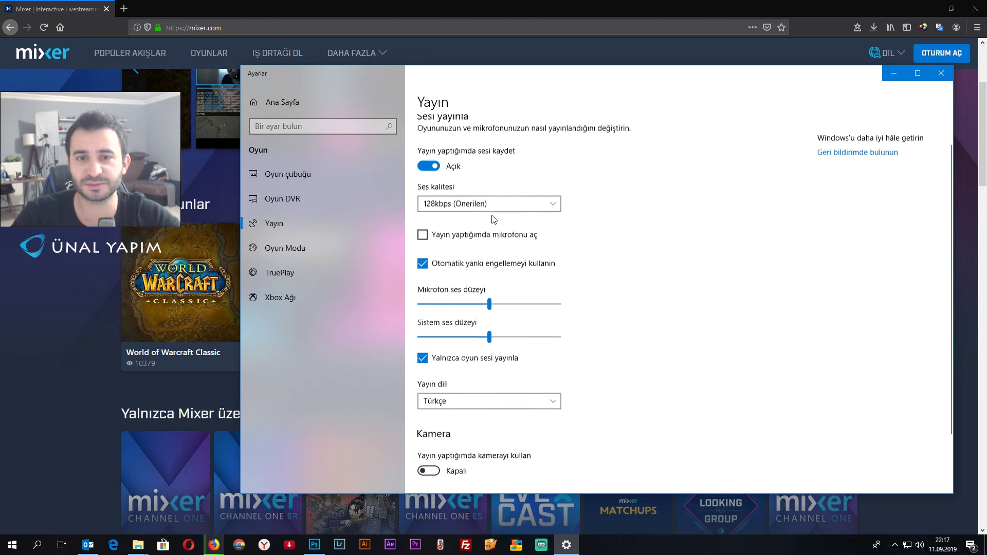
click(458, 175)
click(456, 174)
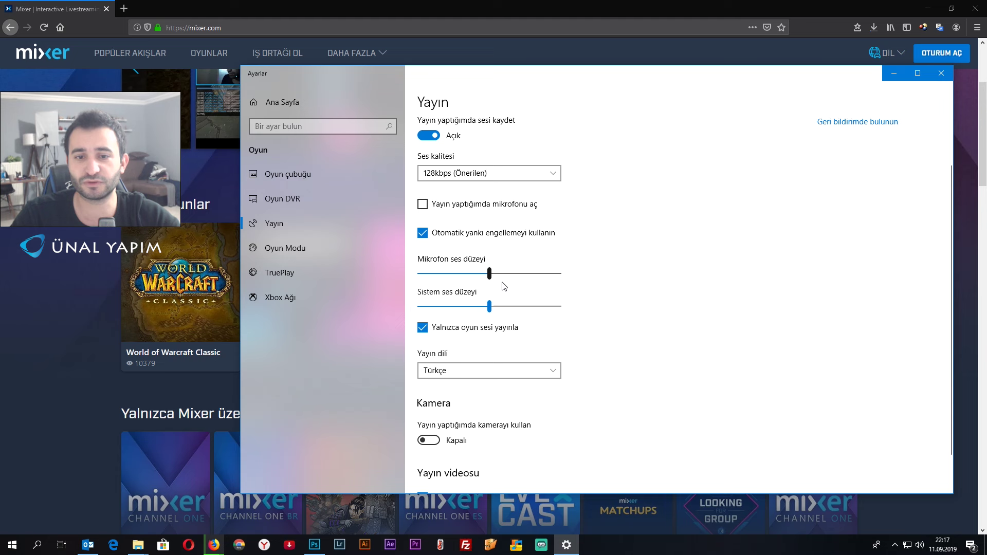
scroll(491, 280, down, 2)
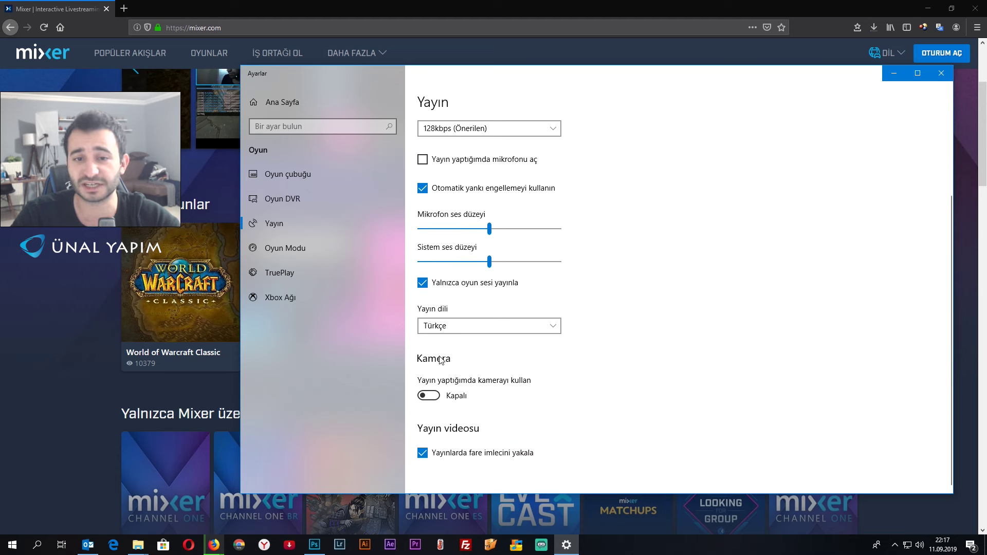
click(432, 394)
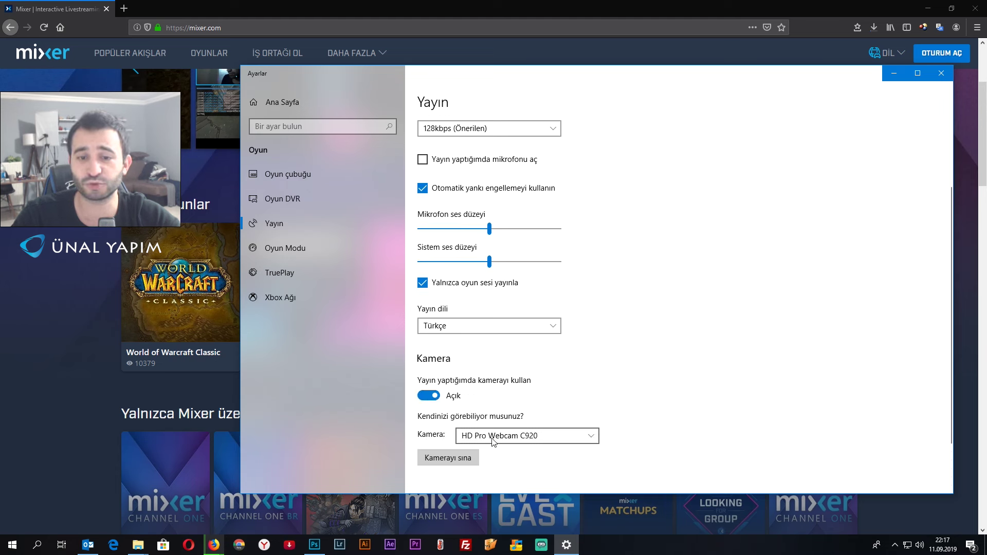
click(435, 396)
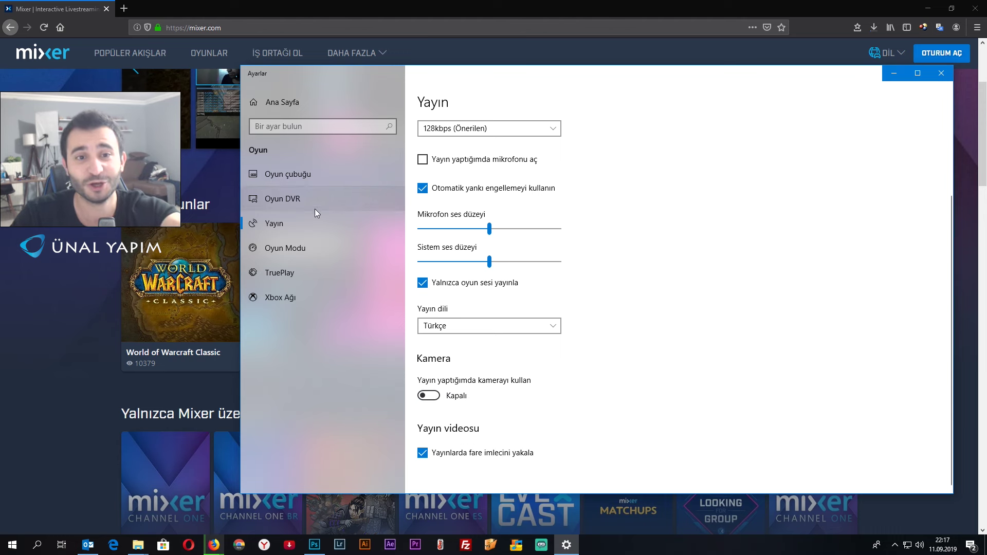
Step: Look through the Oyun Modu, TruePlay and Xbox Ağı pages, and close the Settings window
click(309, 246)
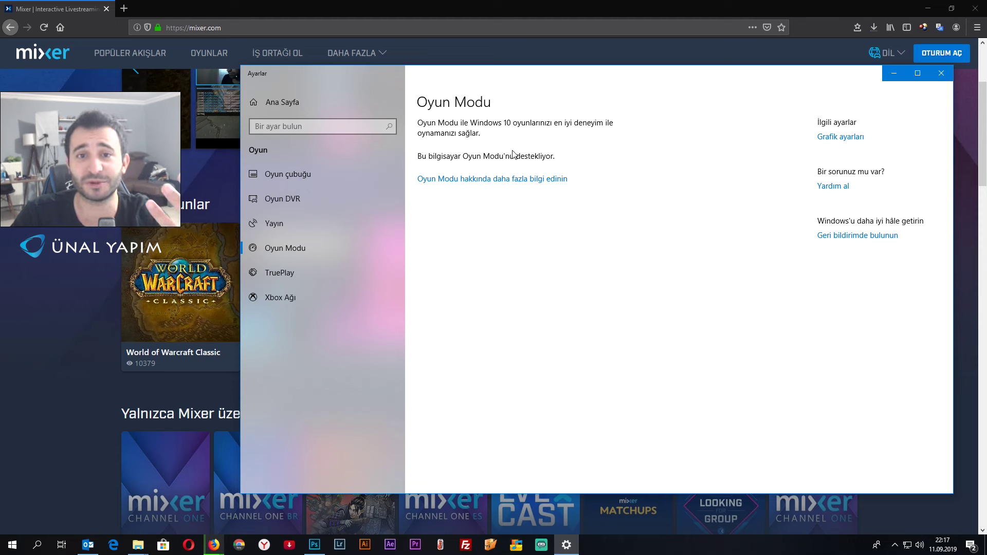
click(308, 272)
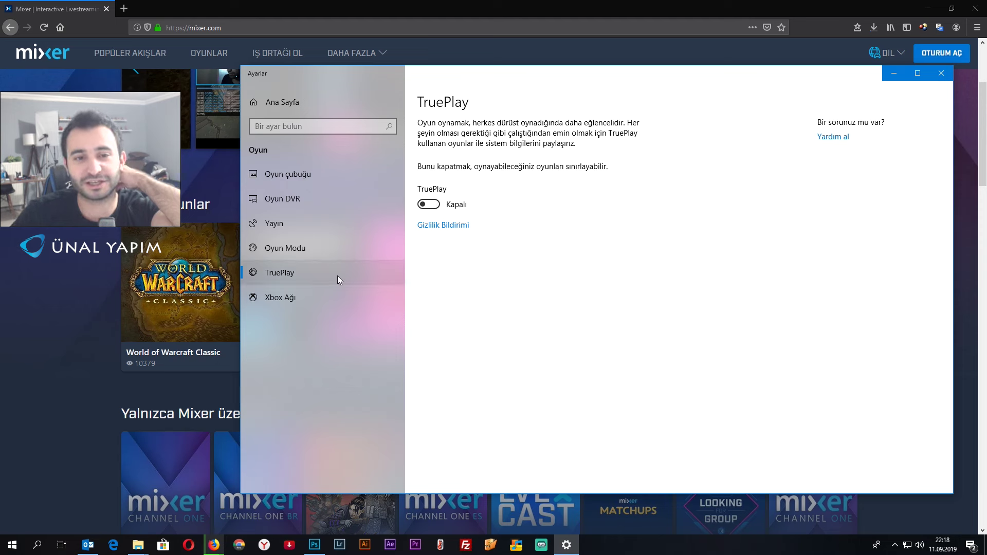
click(309, 297)
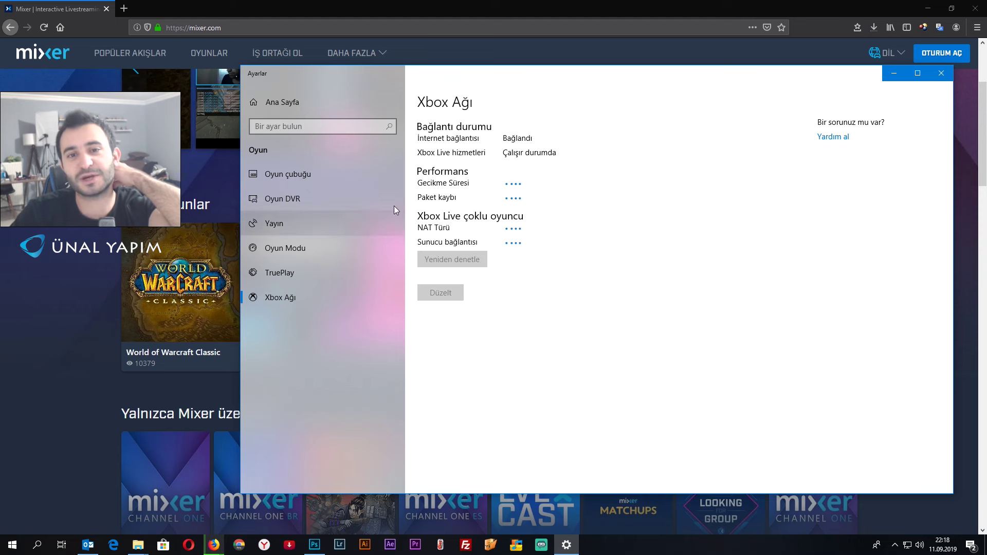
click(272, 278)
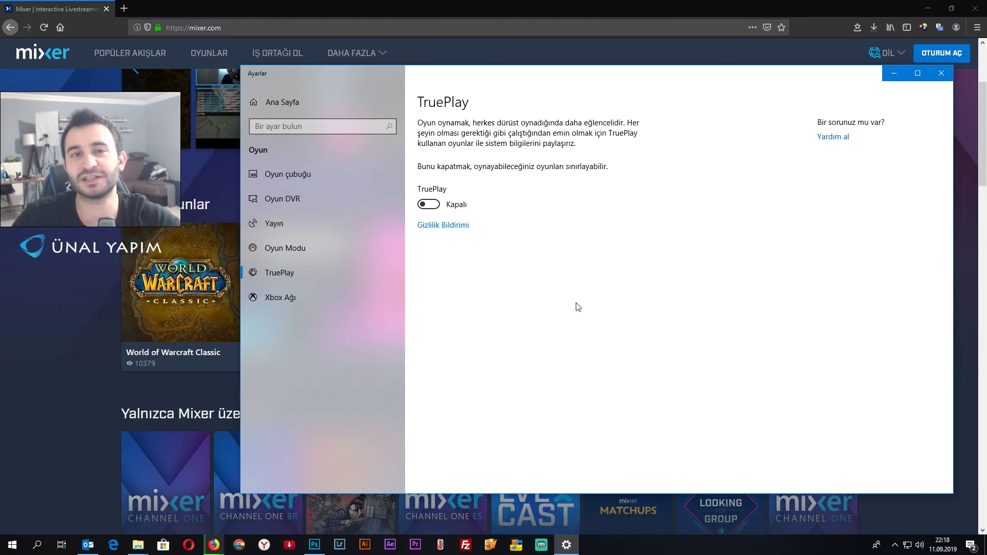
click(940, 73)
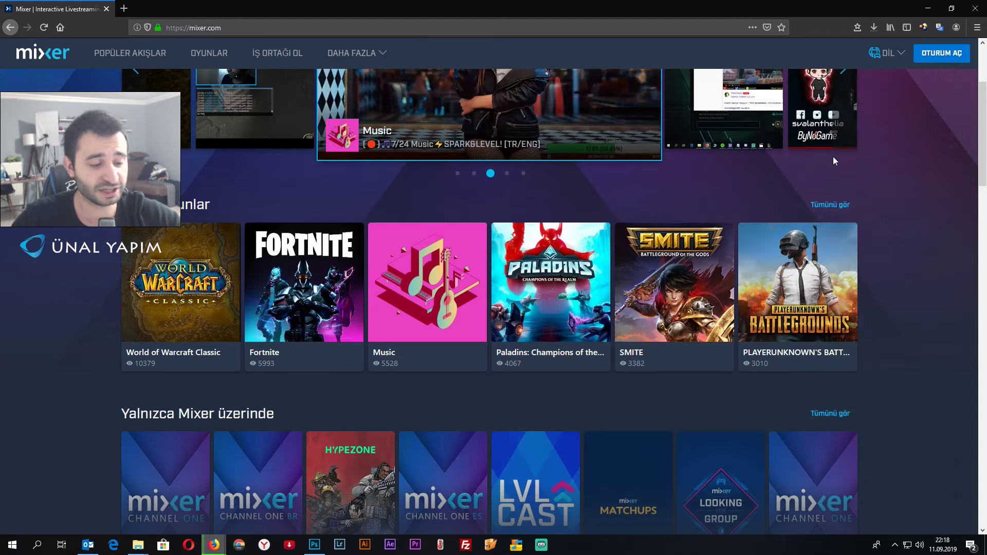
Step: Reopen the Game bar, view its captures folder Yakalamalar, and close the folder window
key(super+g)
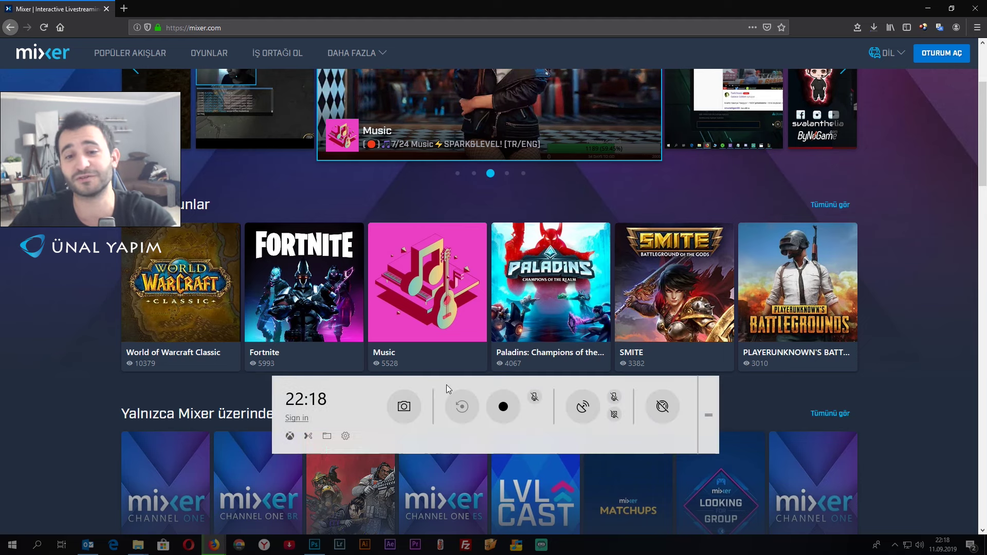
click(327, 436)
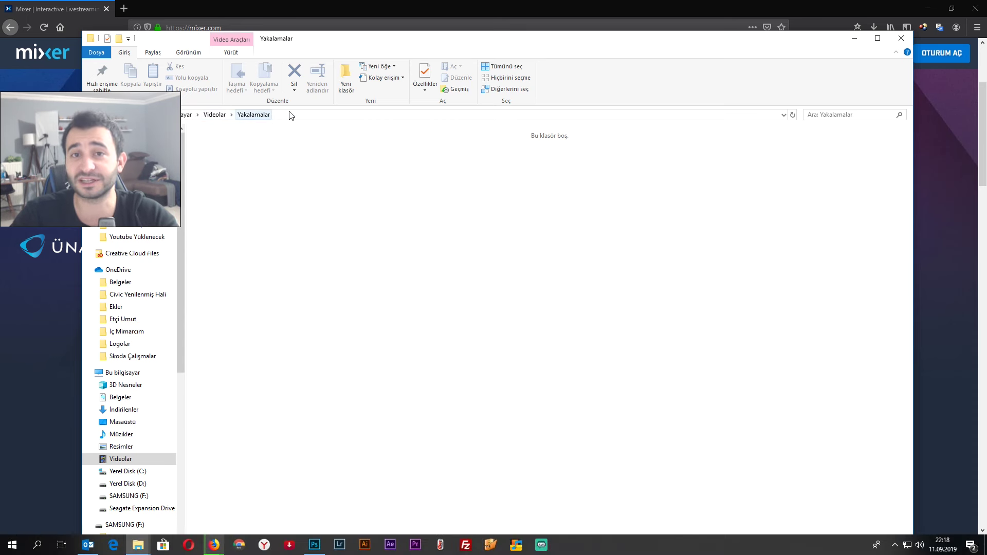
click(901, 38)
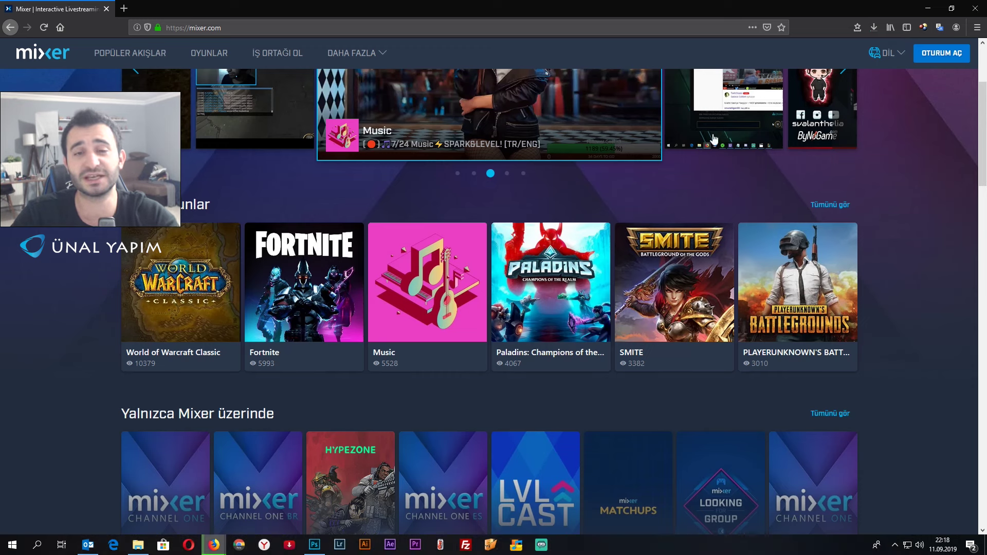